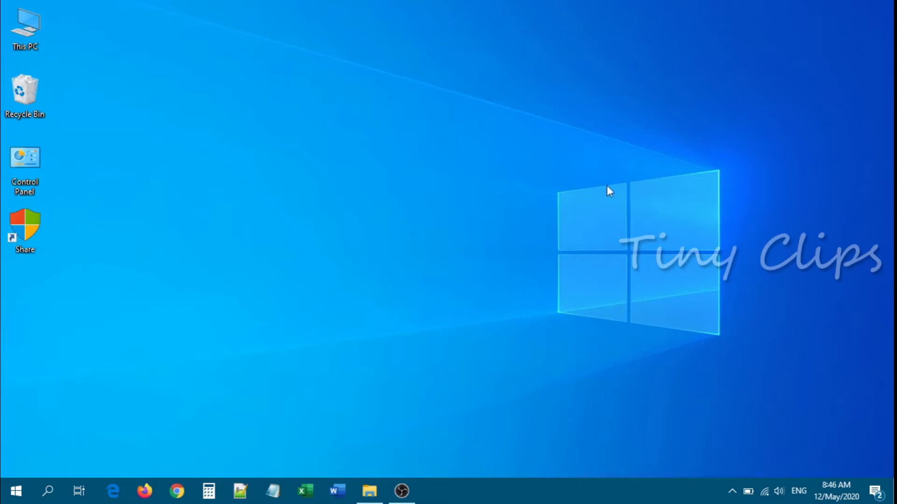
- Bring up the Hidden Files folder window from the taskbar
click(369, 490)
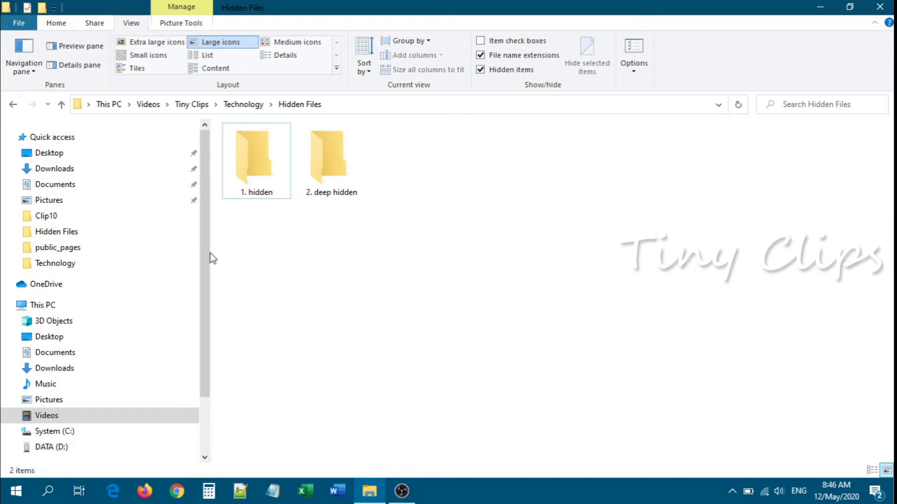
- Tick Hidden in the Properties of '1. hidden' and apply it
click(259, 167)
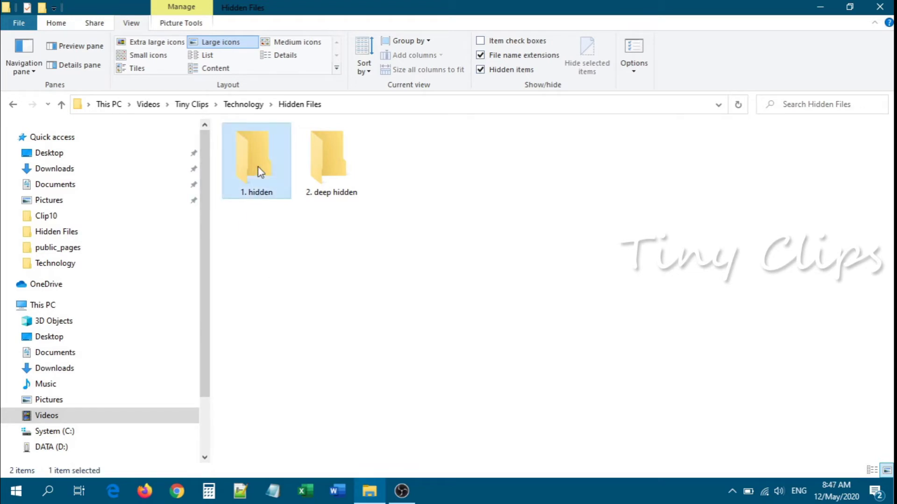
right_click(259, 167)
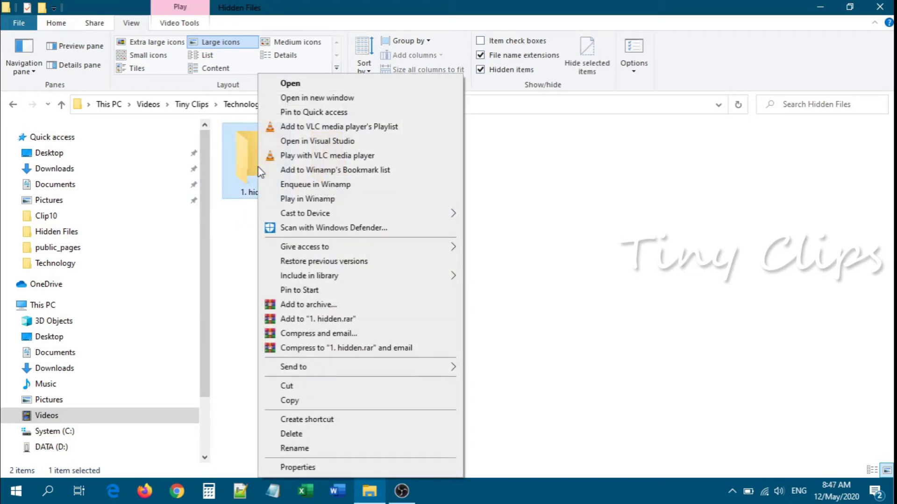
click(334, 468)
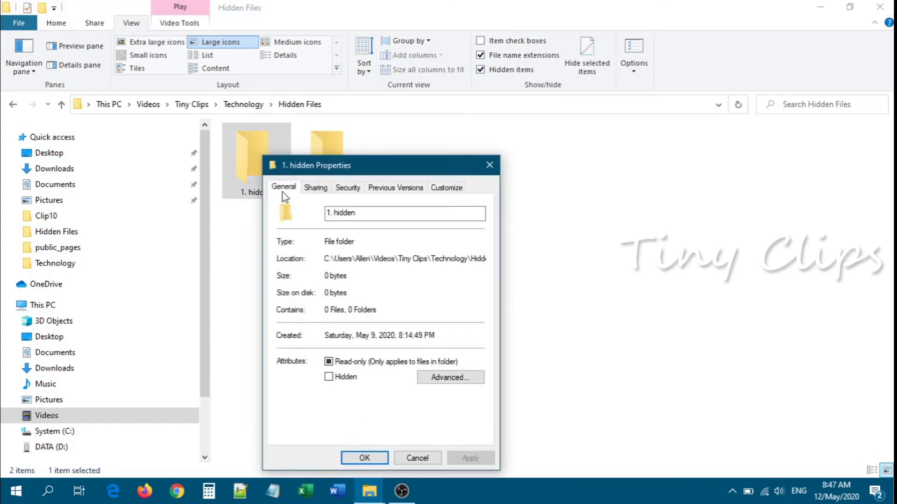
click(349, 379)
click(468, 458)
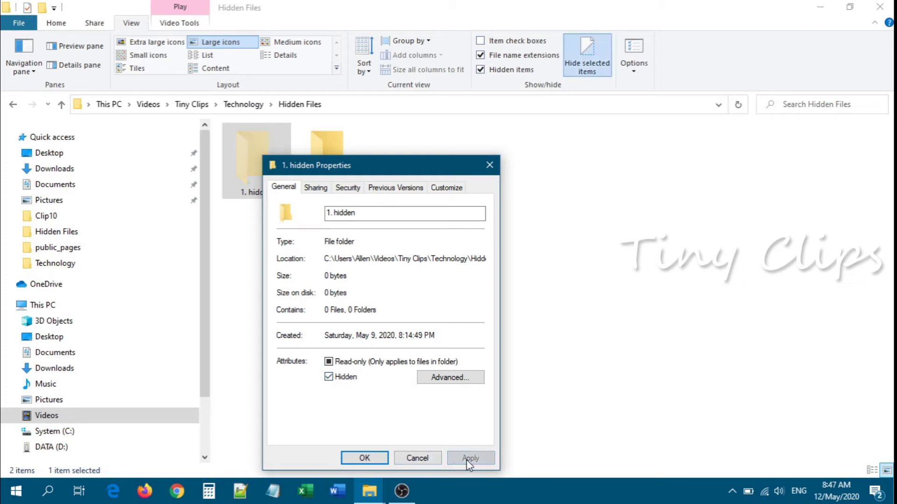
click(364, 457)
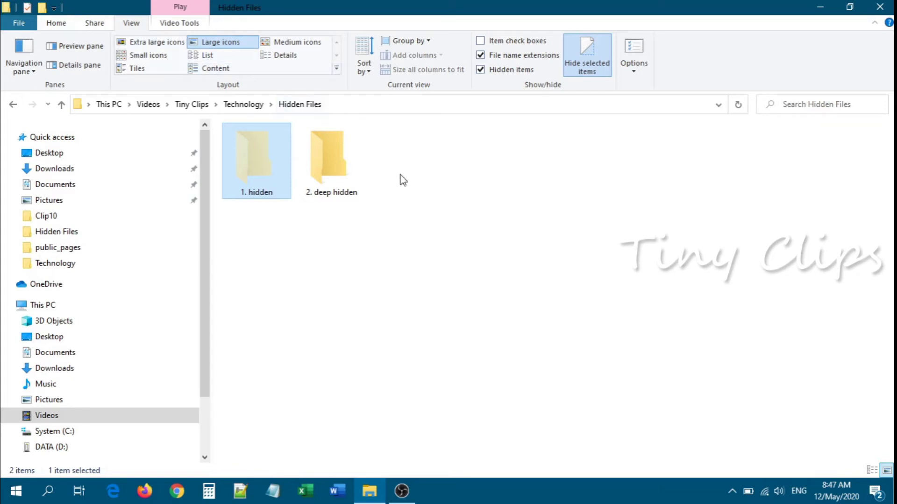
click(635, 71)
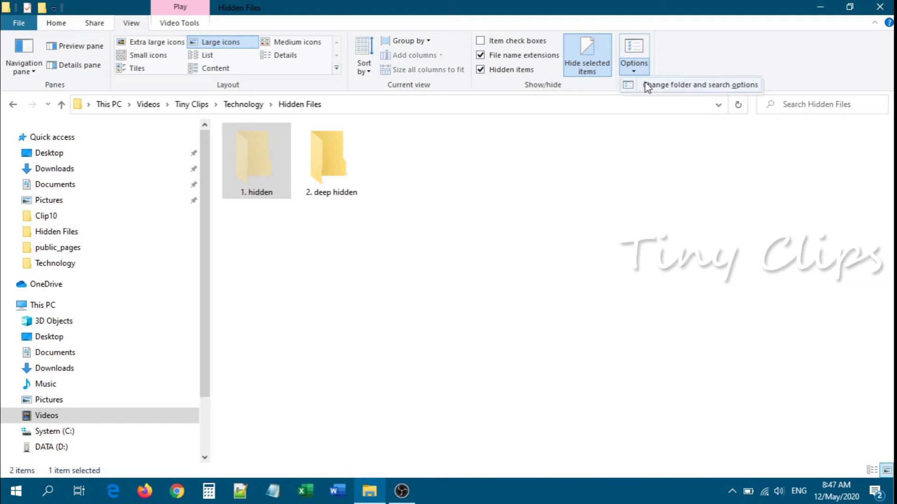
click(647, 85)
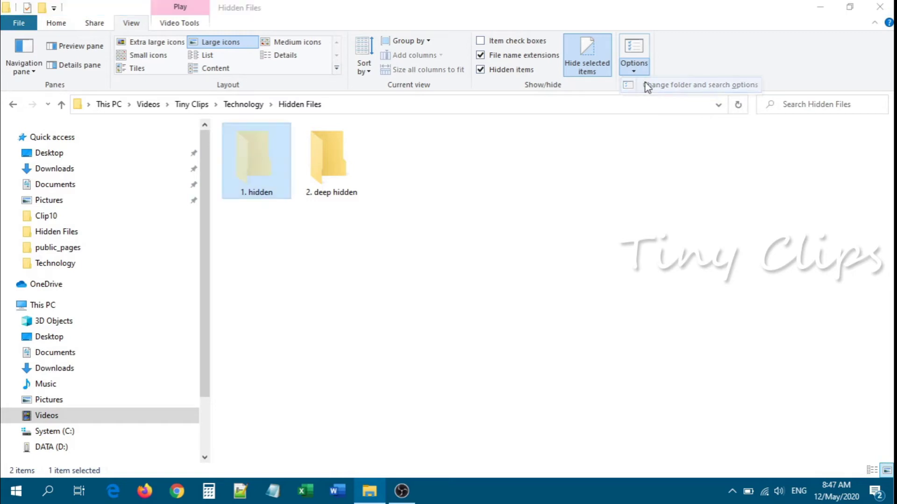
drag(107, 145, 520, 126)
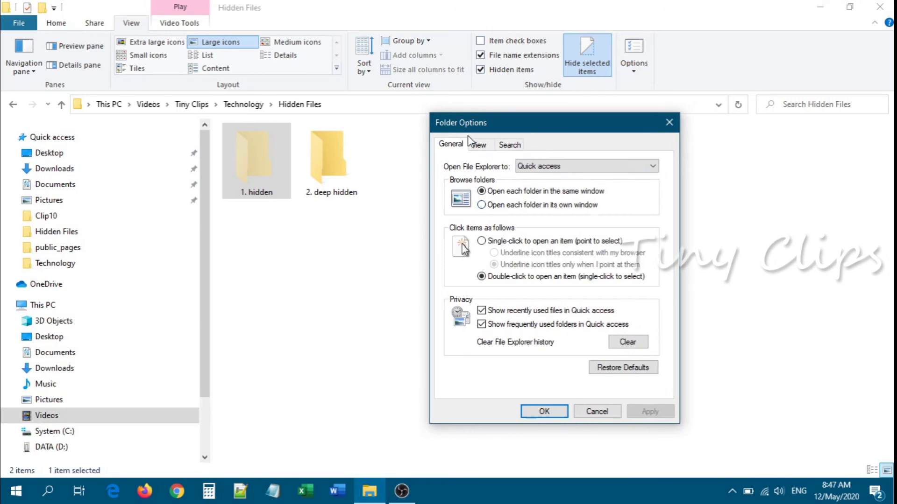
click(478, 145)
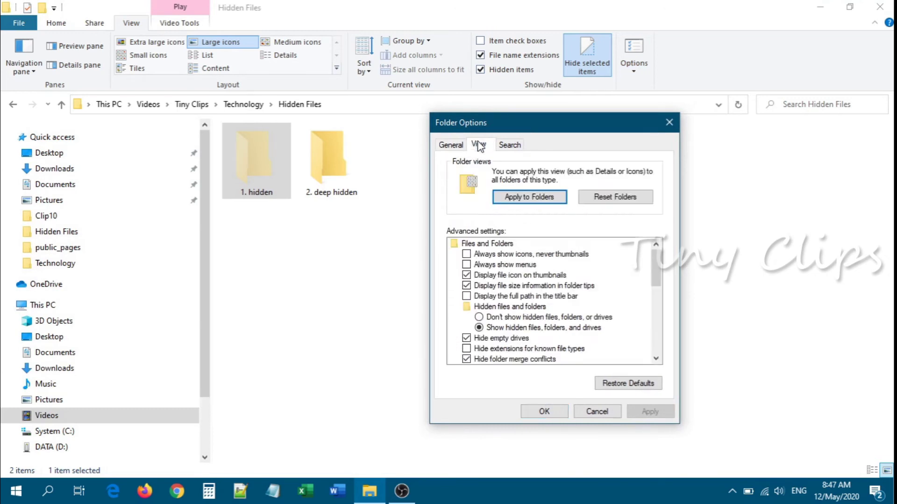
click(495, 306)
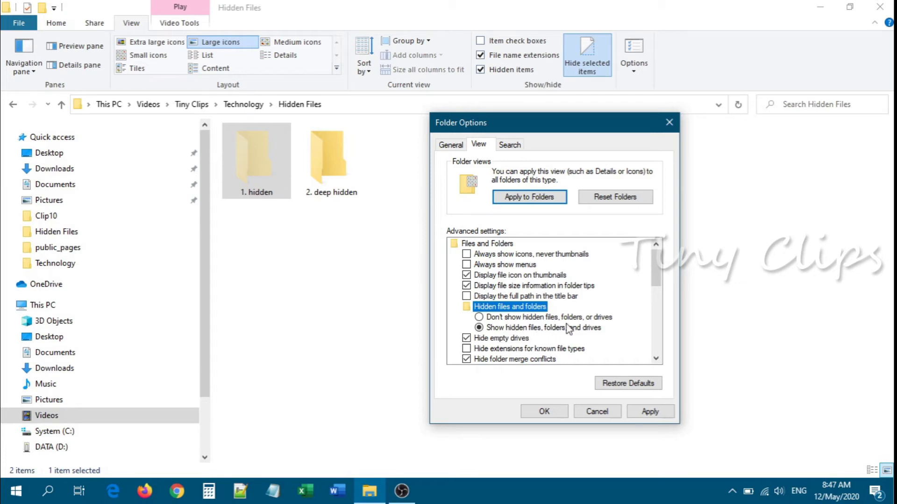
click(550, 318)
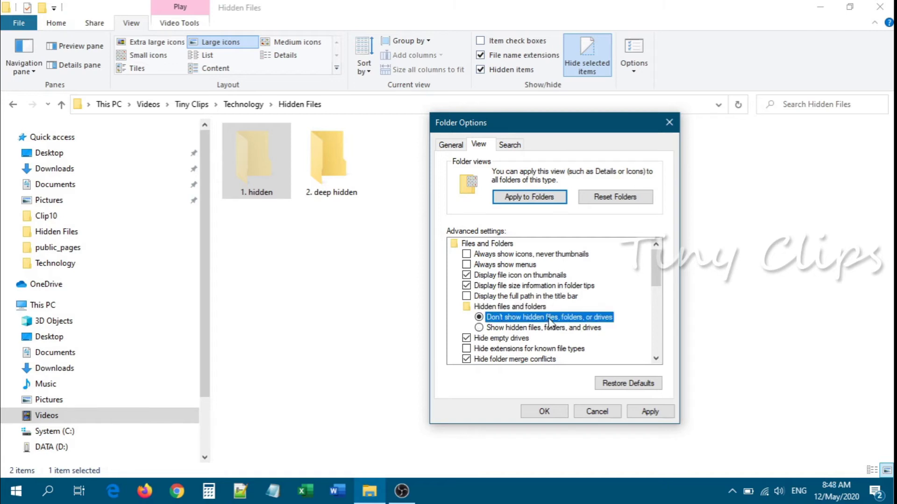
click(656, 413)
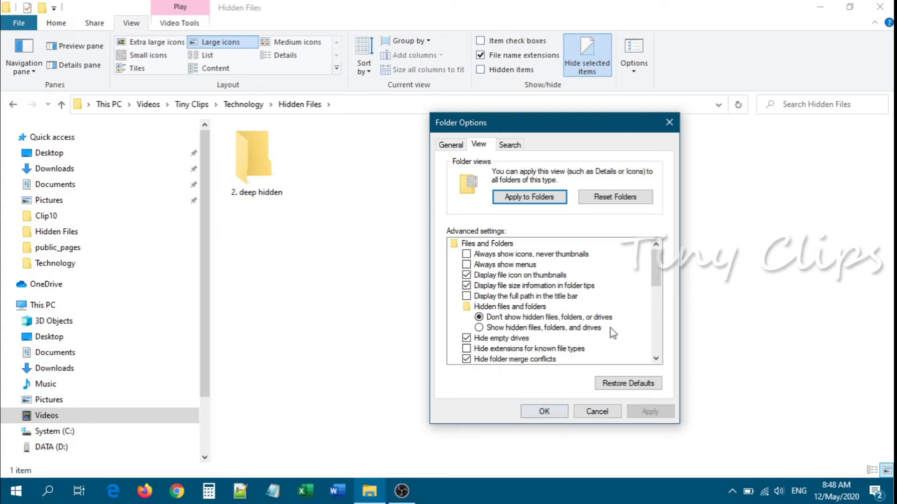
click(542, 329)
click(661, 413)
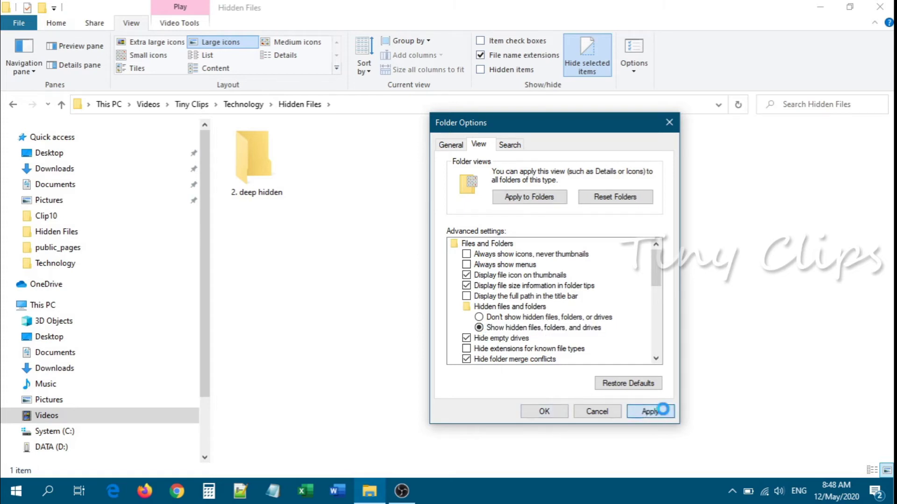
click(544, 412)
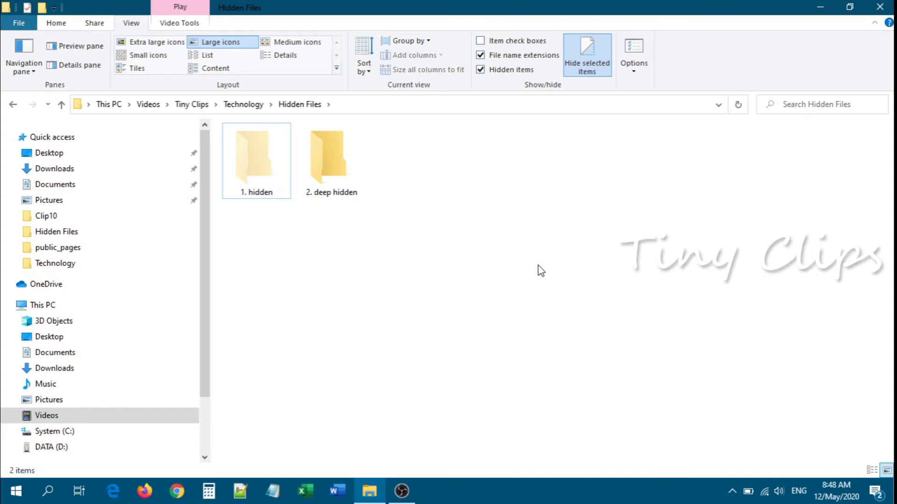
- Launch Command Prompt via 'cmd', move it beside the folder, and type attrib +a +s +r +h /s /d "
click(15, 491)
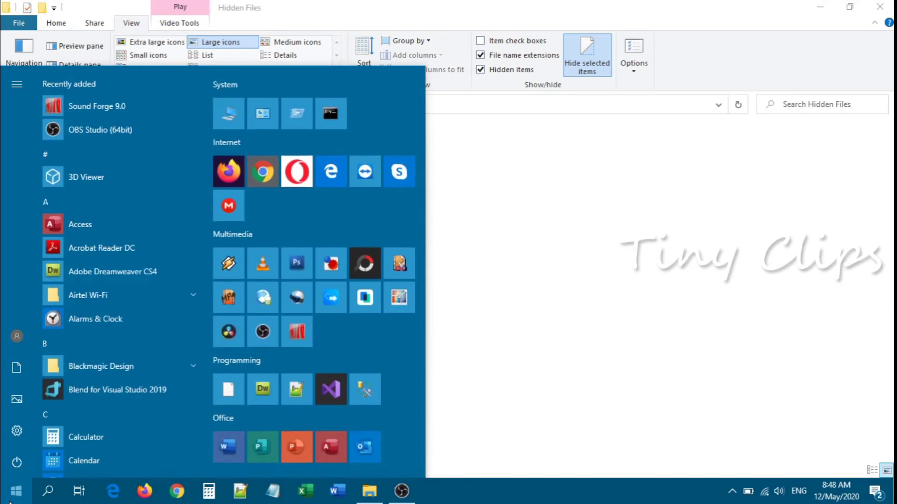
text(cmd)
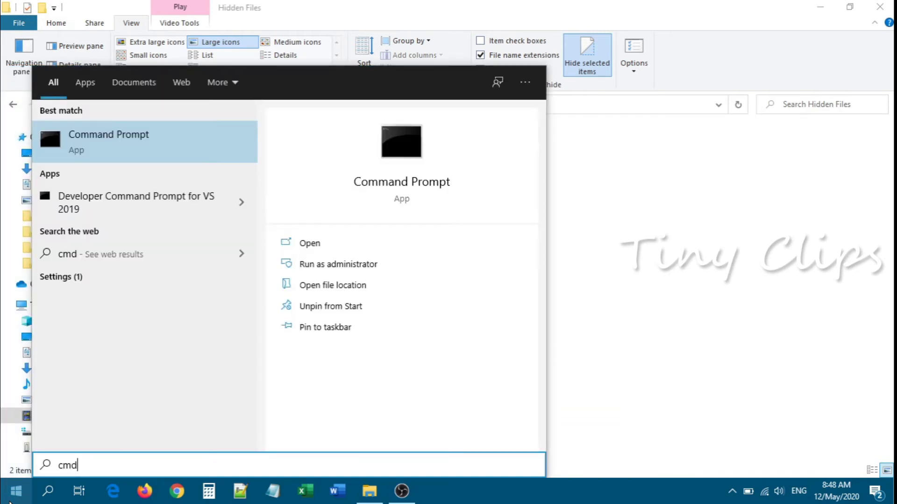
key(Return)
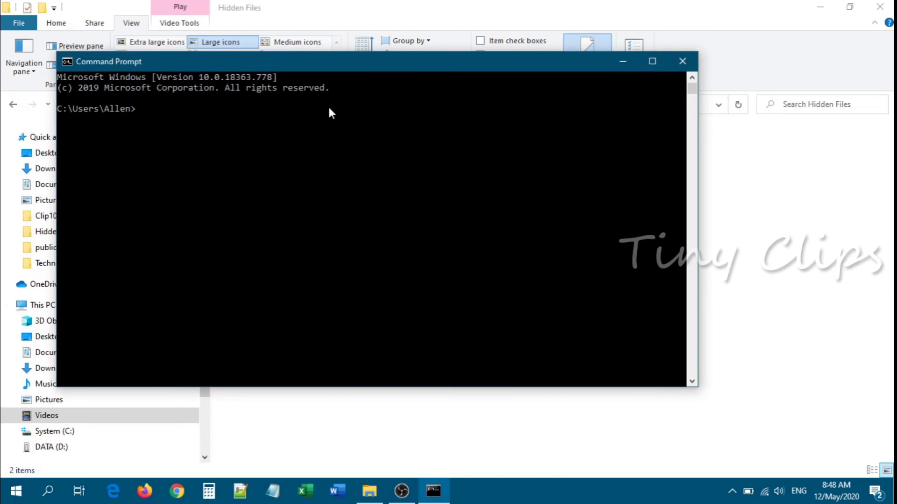
drag(354, 61, 550, 205)
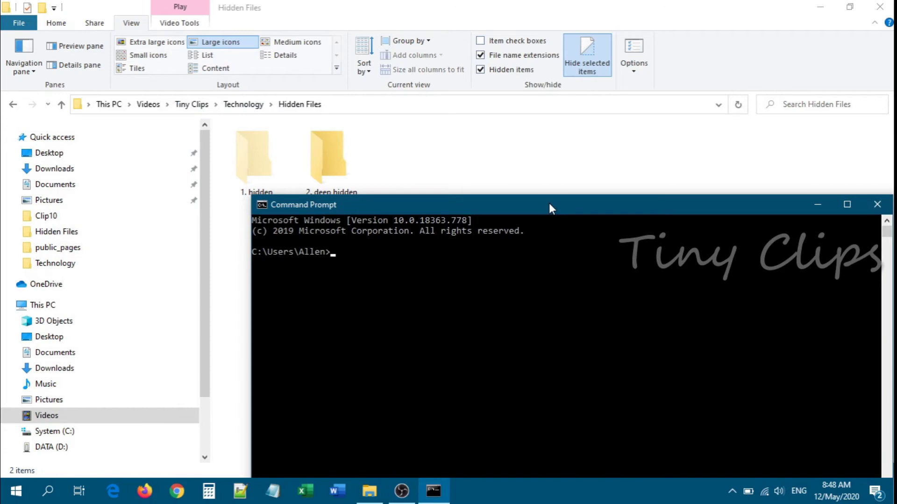
text(attrib +a +s +r +h /s /d)
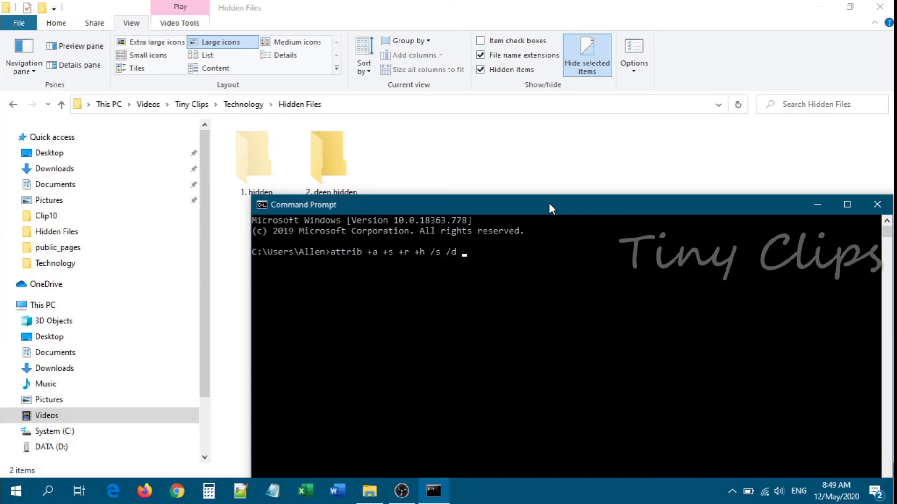
text( "")
- Paste the copied Hidden Files path plus '\2. deep hidden' into the attrib command and run it
click(347, 105)
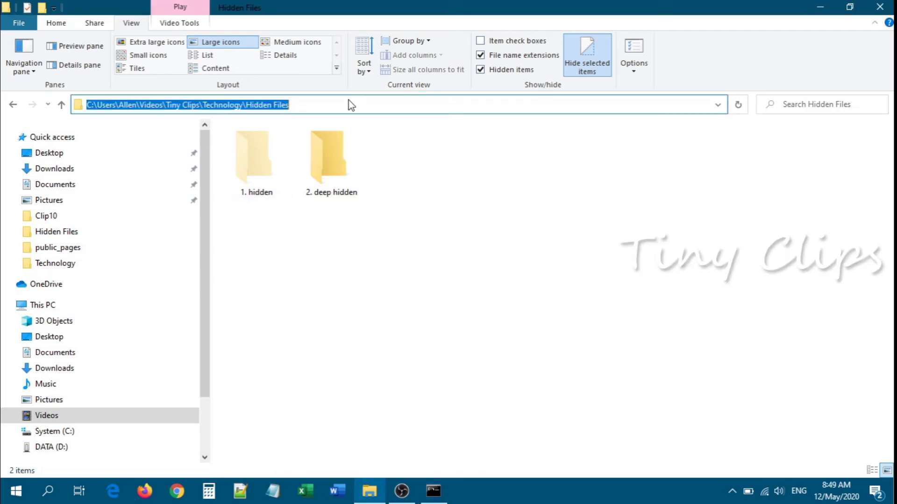
right_click(208, 101)
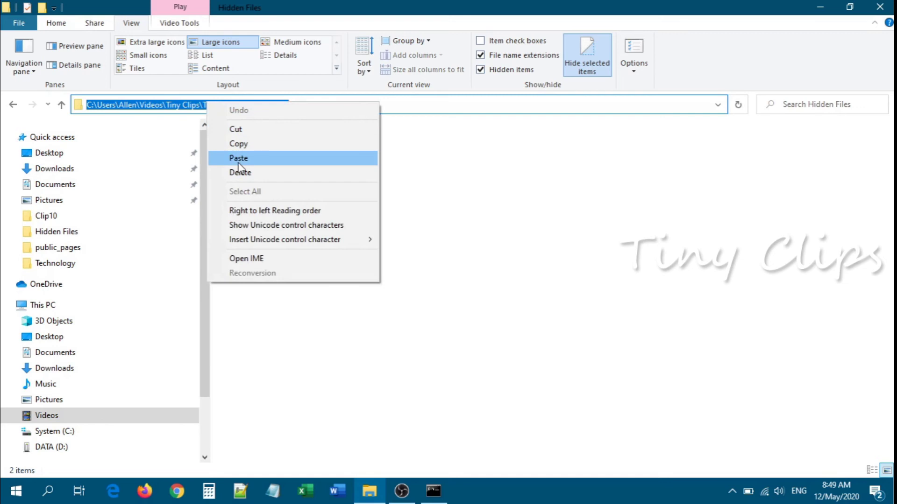
click(238, 144)
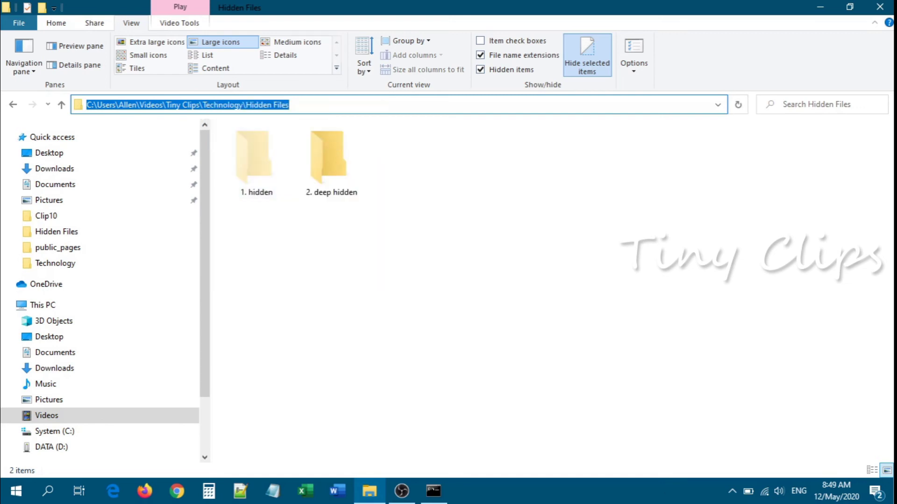
click(446, 500)
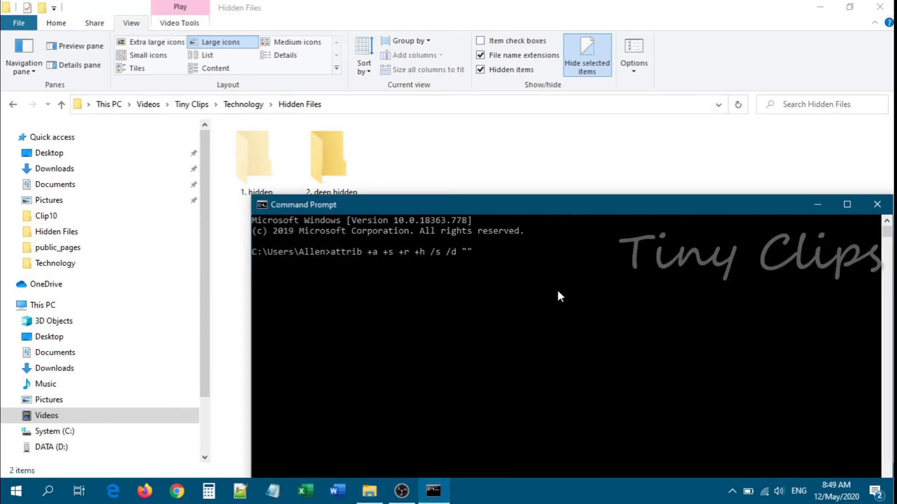
text(C:\Users\Allen\Videos\Tiny Clips\Technology\Hidden Files)
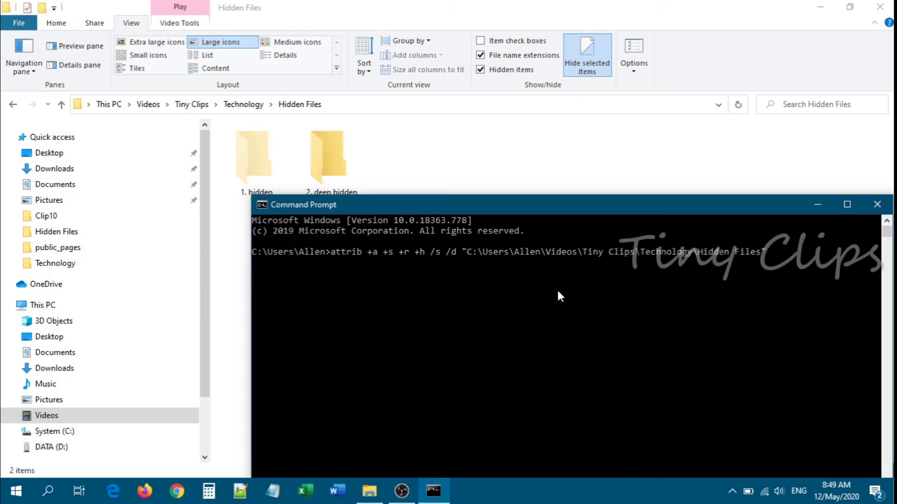
text(\)
drag(397, 204, 377, 236)
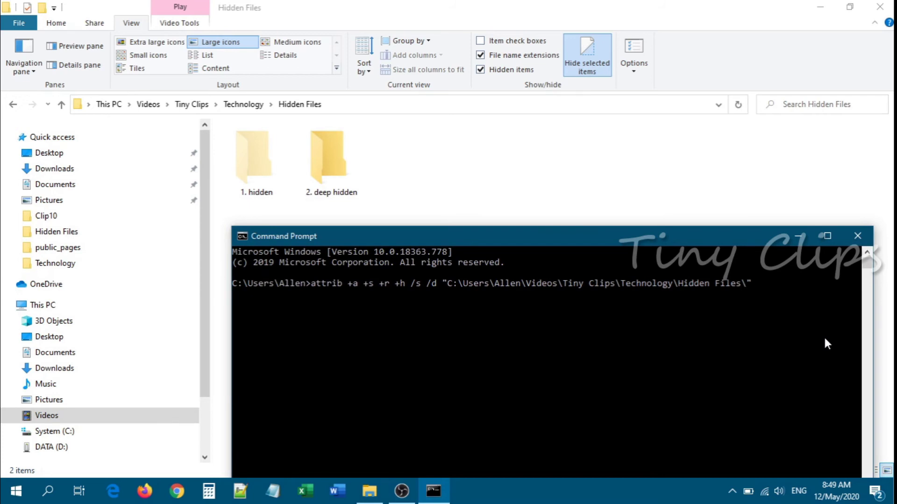
text(2. deep hidden)
key(Return)
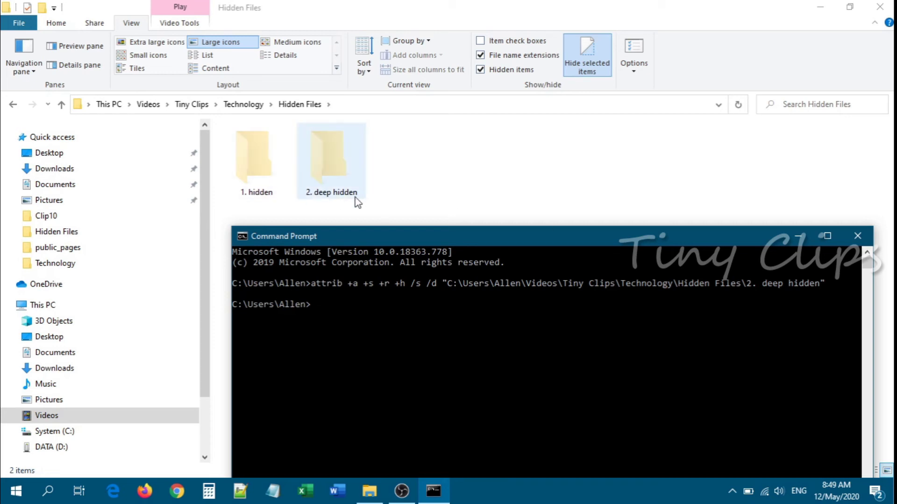
- Refresh the Hidden Files view to confirm '2. deep hidden' no longer appears
click(458, 179)
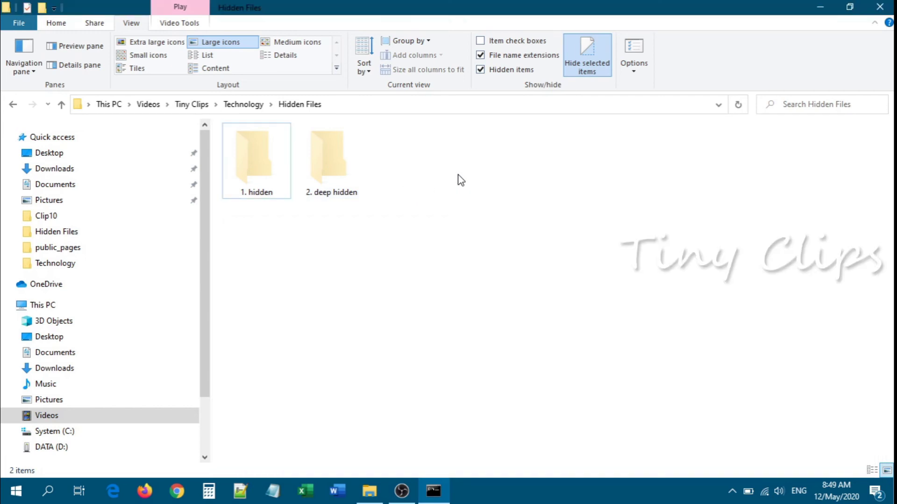
right_click(514, 215)
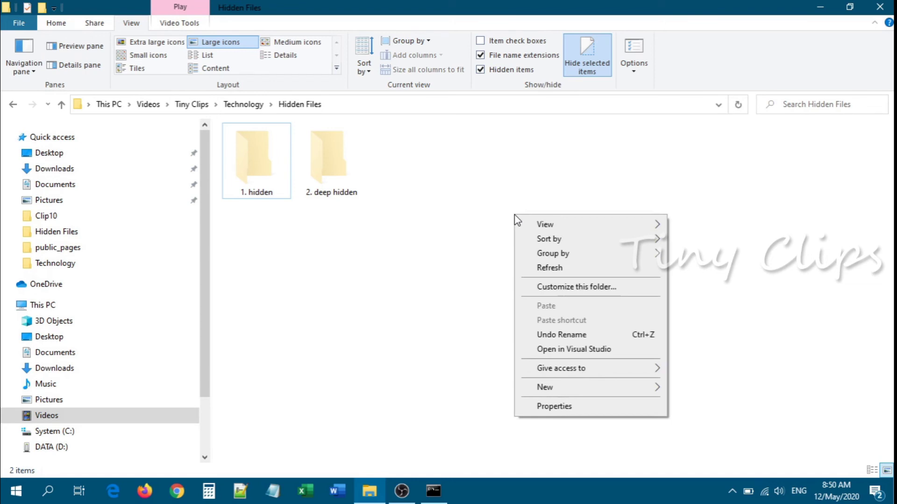
click(552, 270)
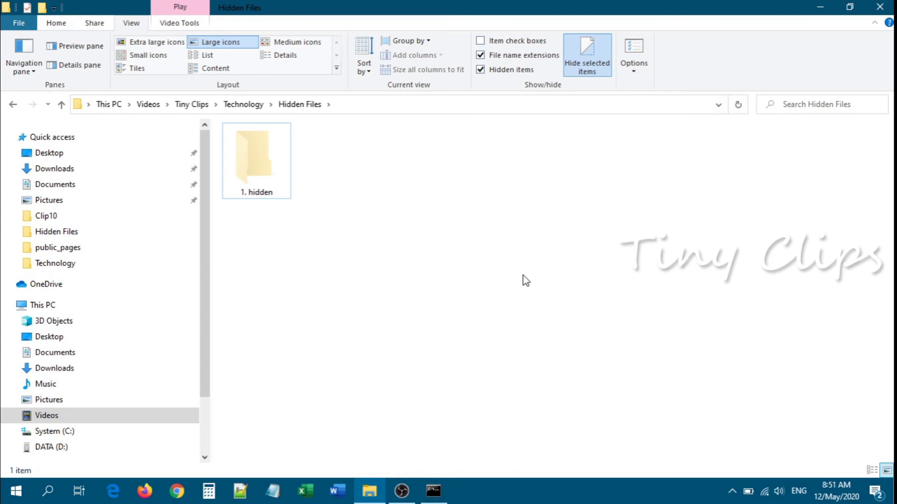
click(432, 492)
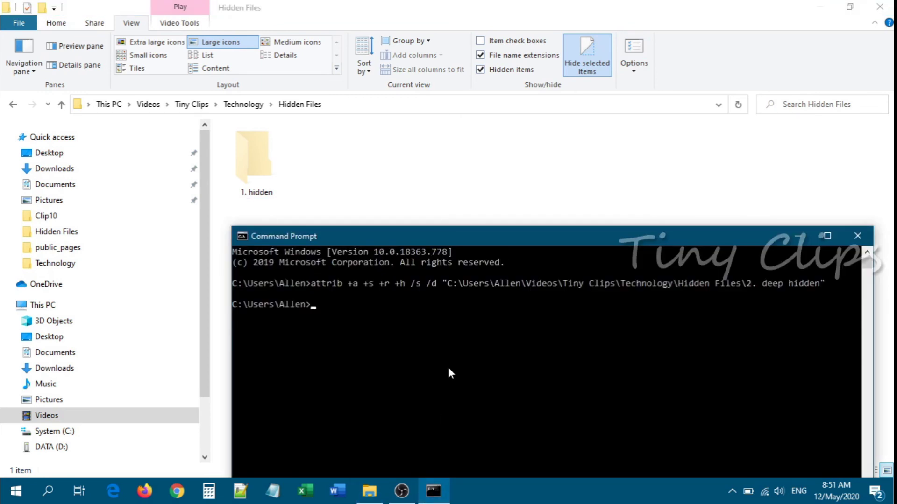
- Recall the attrib command, change it to -a -s -r -h /s /d, and run it
key(Up)
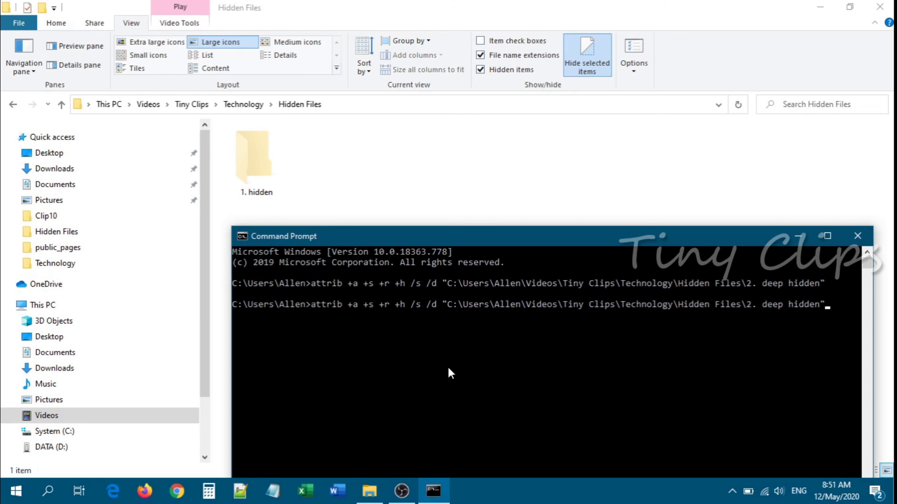
key(Left)
key(Left)
key(Left)
key(Left)
key(Left)
key(Left)
key(Left)
key(Left)
key(Left)
key(Left)
key(Left)
key(Left)
key(Left)
key(Left)
key(Left)
key(Left)
key(Left)
key(Left)
key(Left)
key(Left)
key(Left)
key(Left)
key(Left)
key(Left)
key(Left)
key(Left)
key(Left)
key(Left)
key(Left)
key(Left)
key(Left)
key(Left)
key(Left)
key(Left)
key(Left)
key(Left)
key(BackSpace)
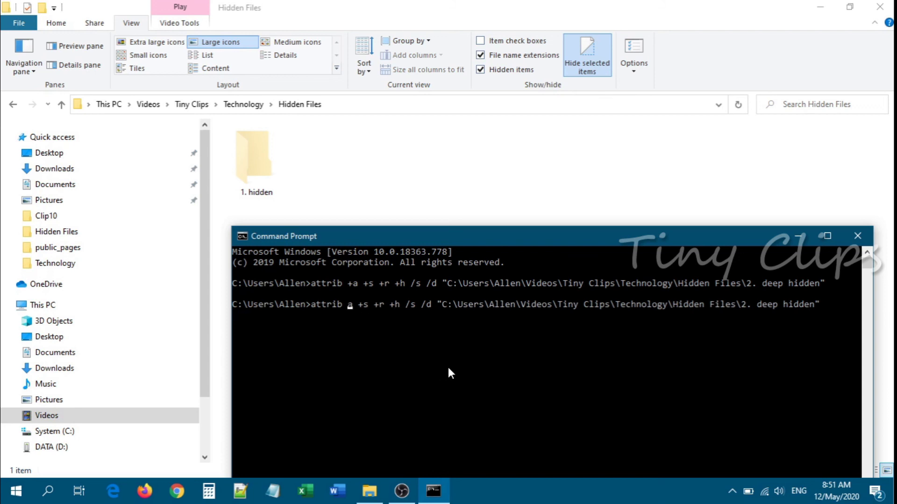
text(1)
key(BackSpace)
text(-)
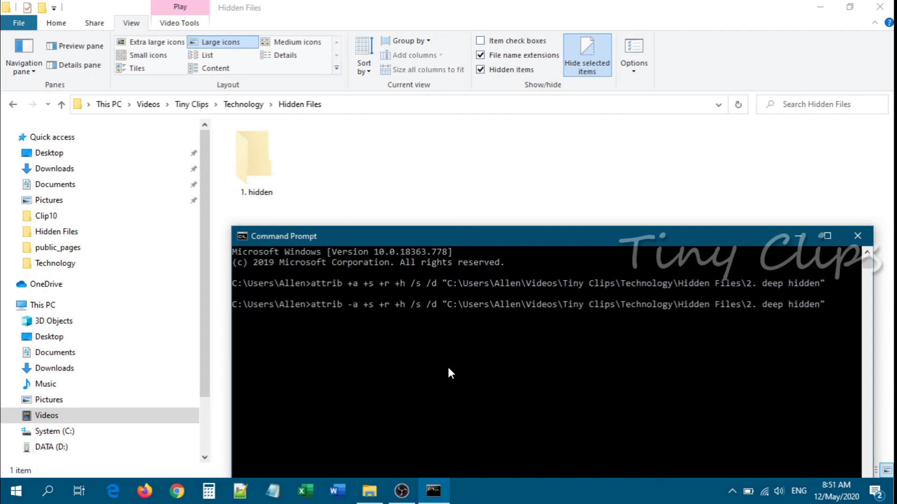
key(BackSpace)
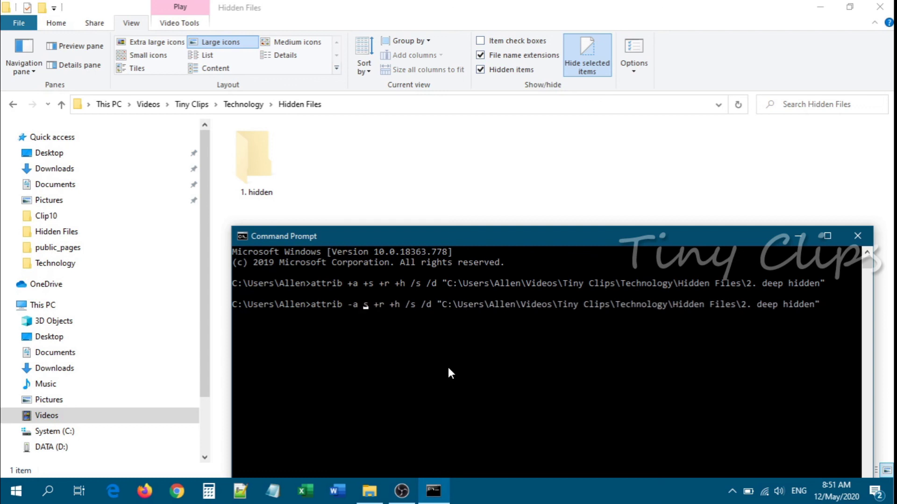
text(-)
key(Right)
key(Right)
key(Right)
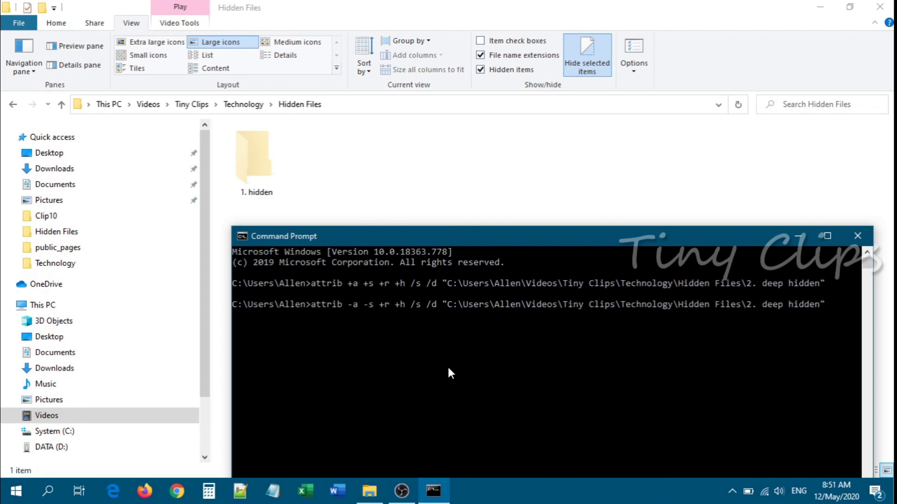
key(BackSpace)
text(-)
key(Right)
key(Right)
key(Right)
key(BackSpace)
text(-)
key(Return)
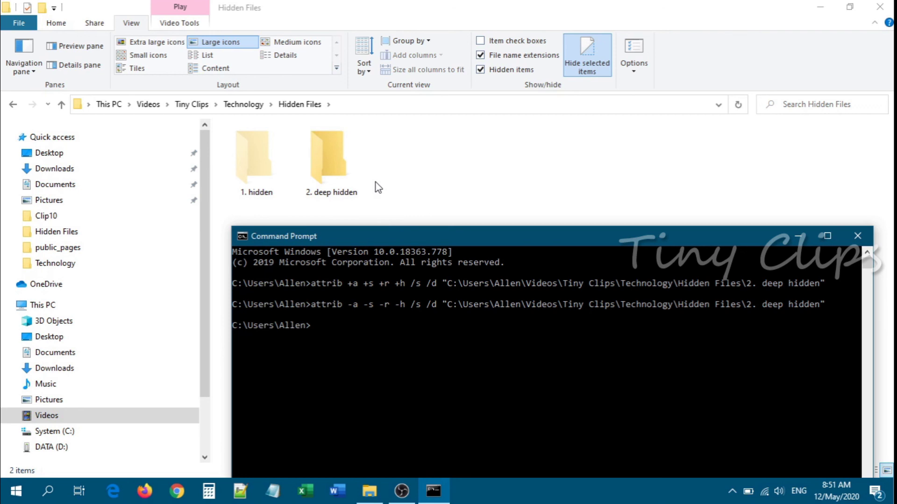
click(421, 166)
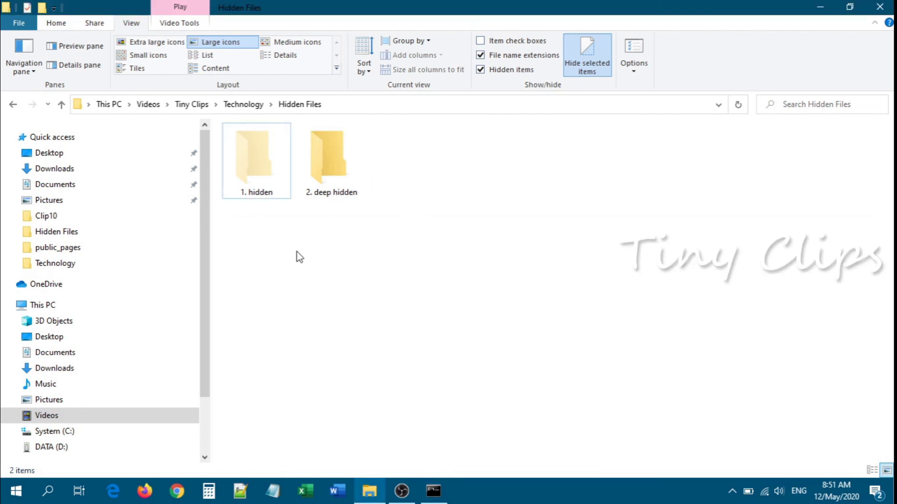
- Untick Hidden in the Properties of '1. hidden' and apply the change
right_click(257, 169)
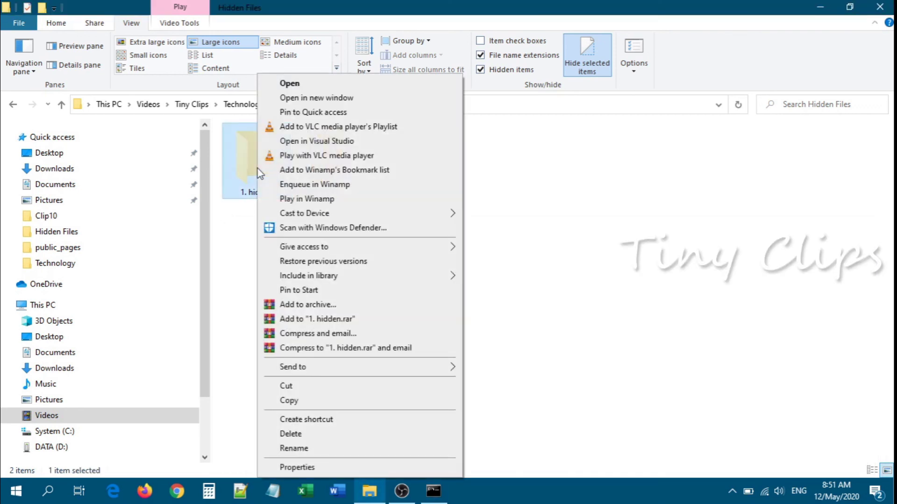
click(336, 467)
click(348, 379)
click(469, 458)
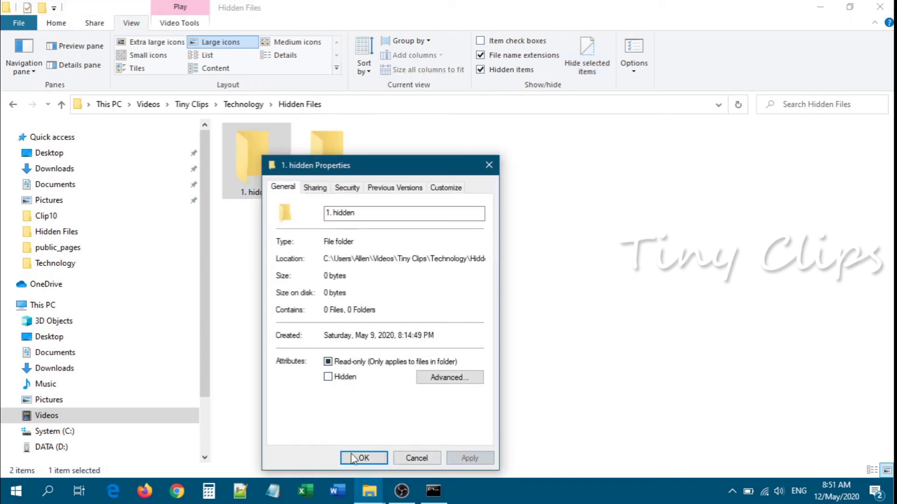
click(376, 458)
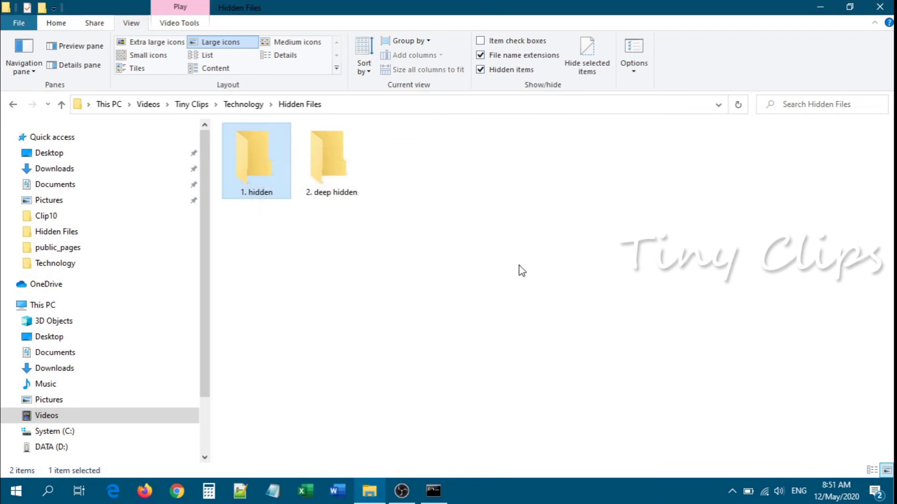